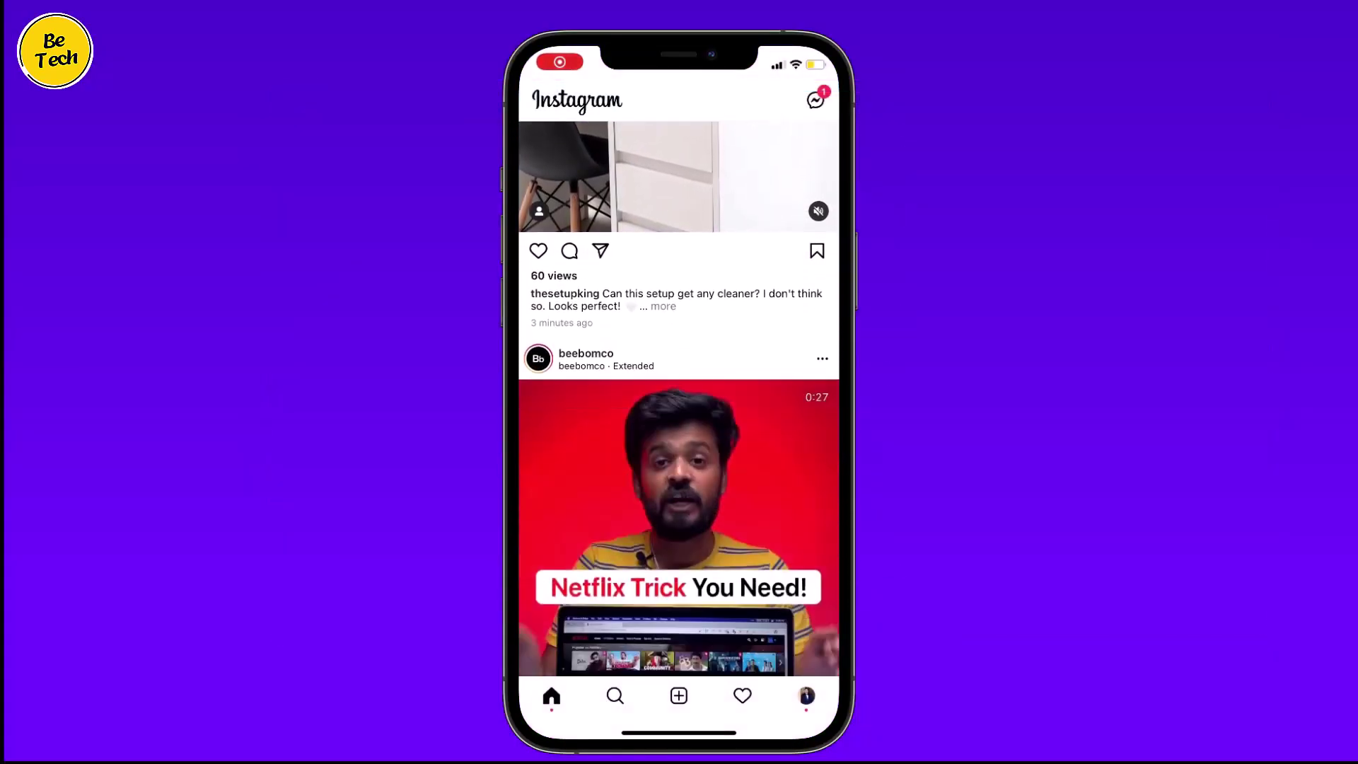
# Scroll down through the recent posts on the Instagram home feed.
pyautogui.scroll(-5, 679, 396)
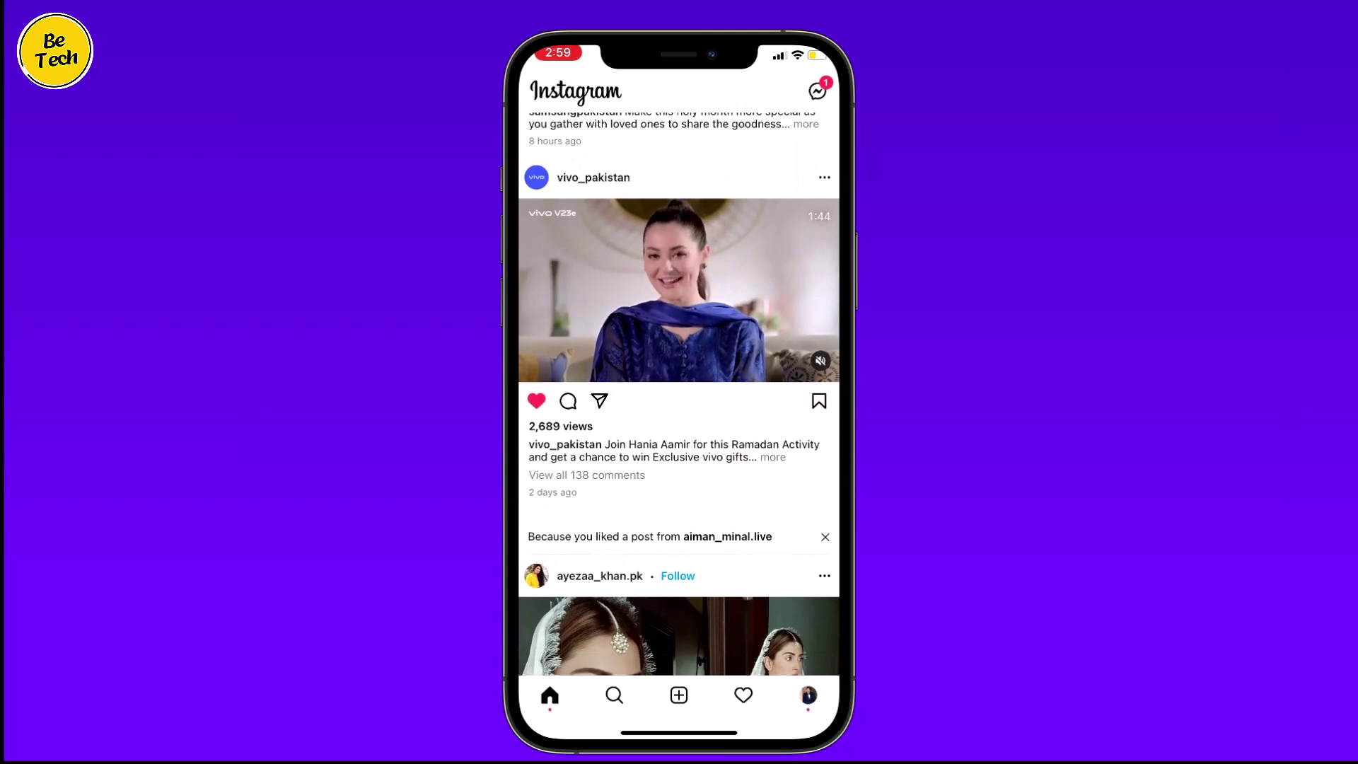
pyautogui.scroll(-10, 679, 396)
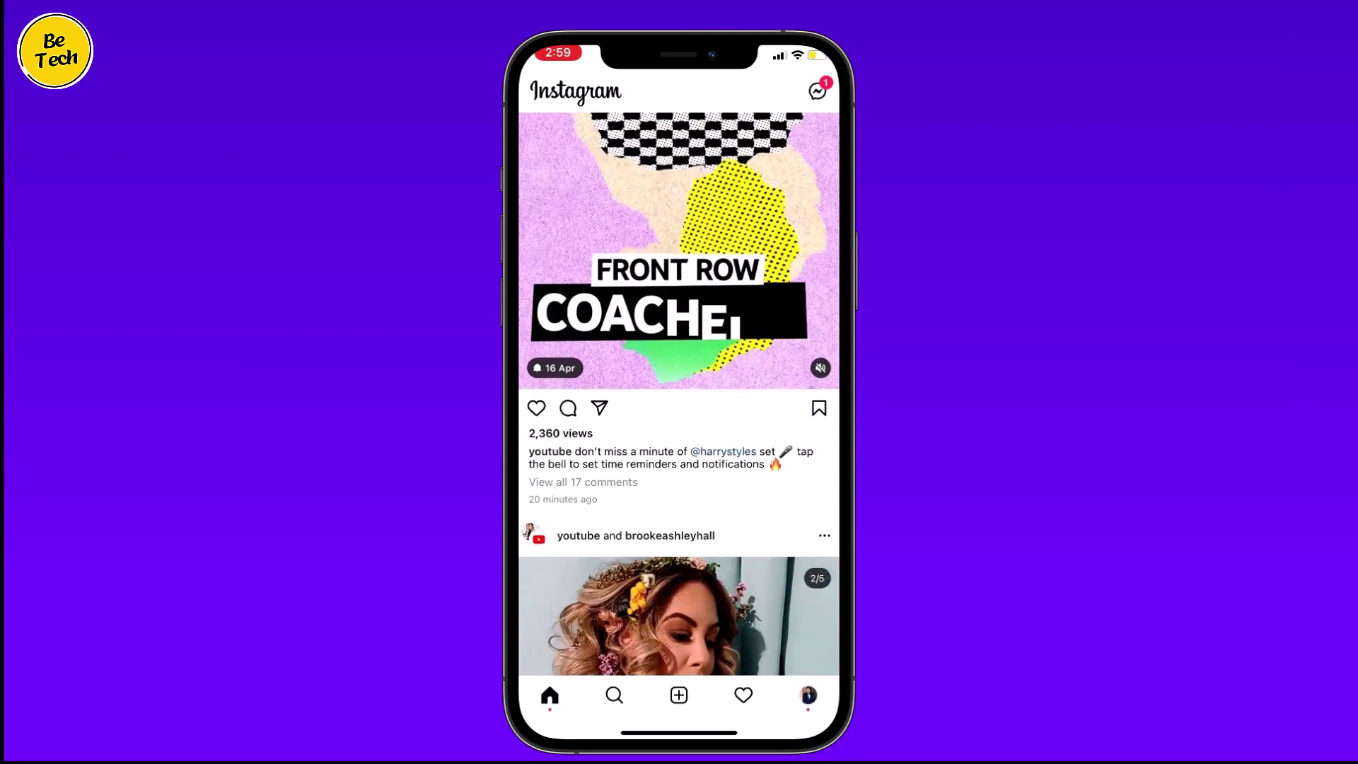
pyautogui.scroll(-5, 679, 396)
pyautogui.scroll(-12, 679, 396)
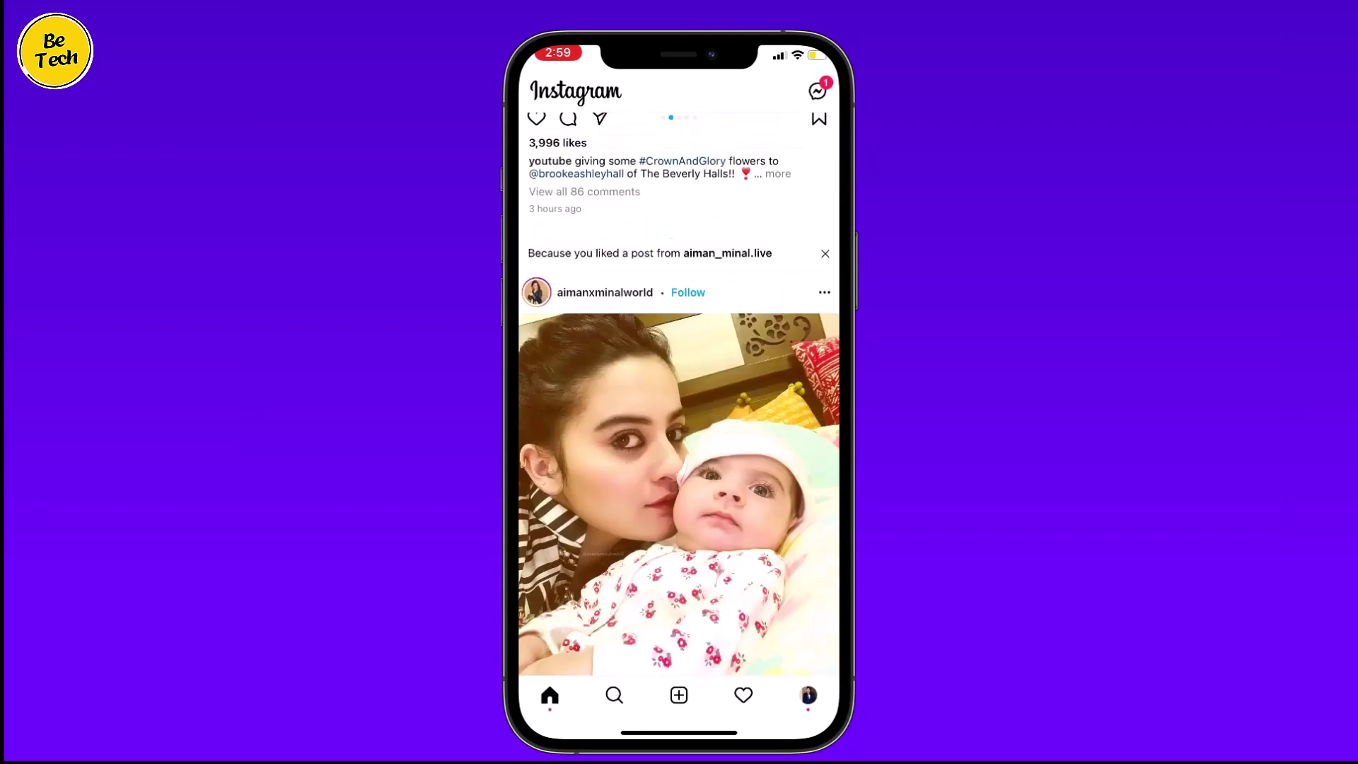
pyautogui.scroll(-6, 679, 396)
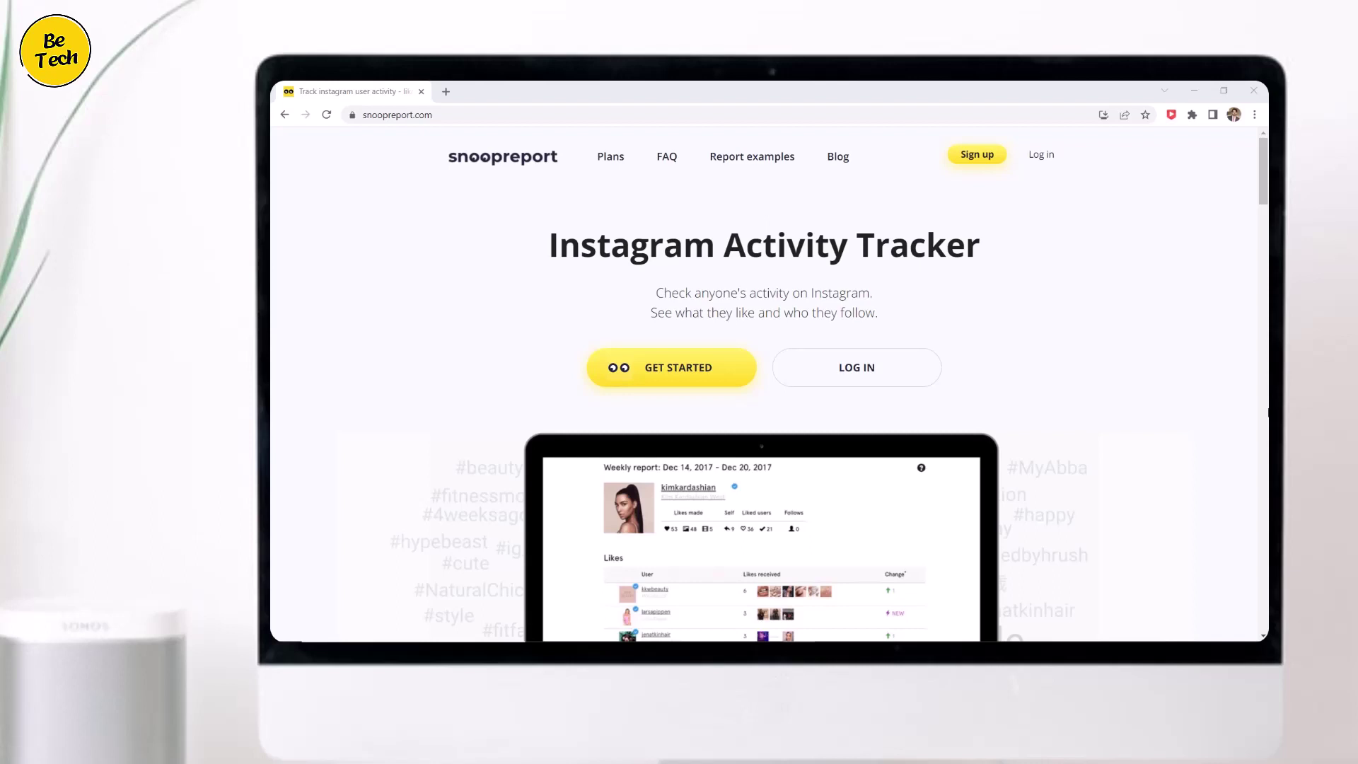
# Sign up for Snoopreport with an e-mail address and password, accepting the terms and conditions.
pyautogui.click(979, 156)
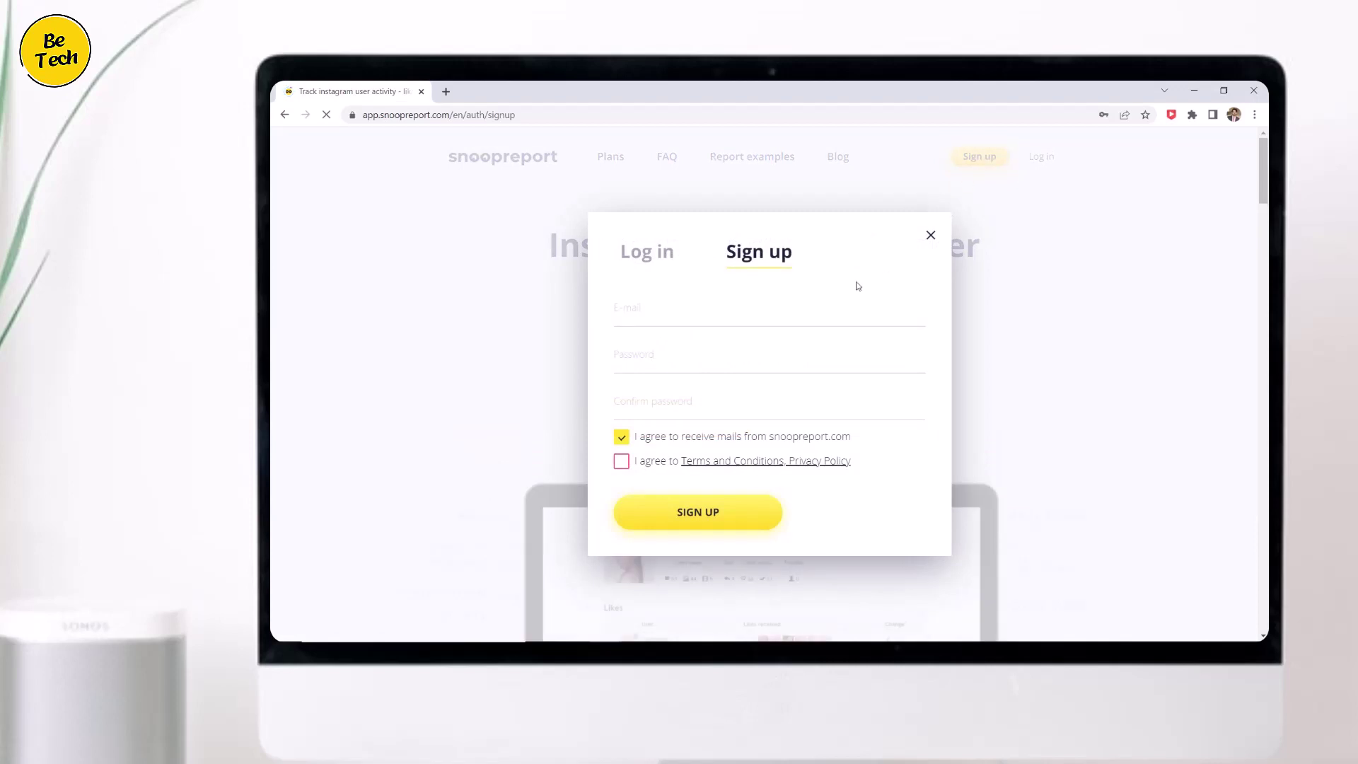
pyautogui.click(696, 312)
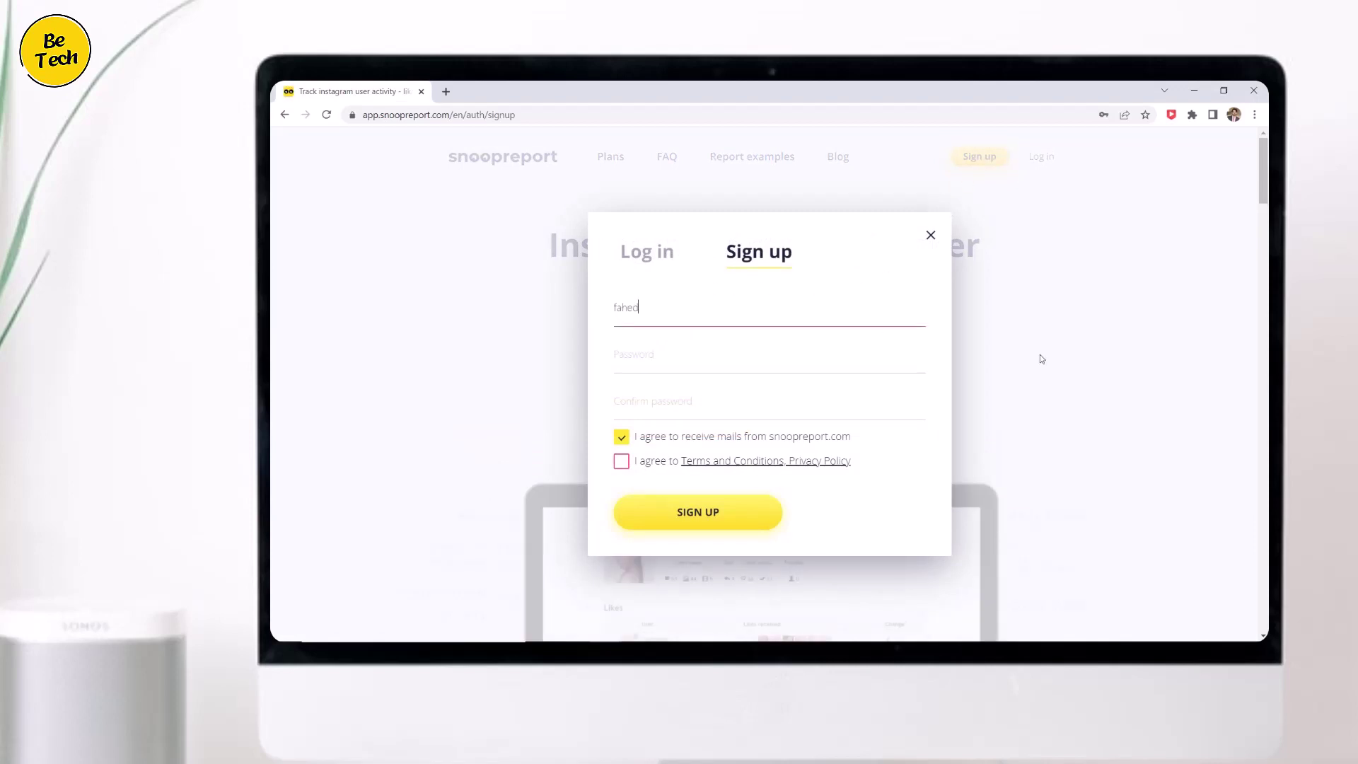
pyautogui.press('Tab')
pyautogui.write('•••••••••')
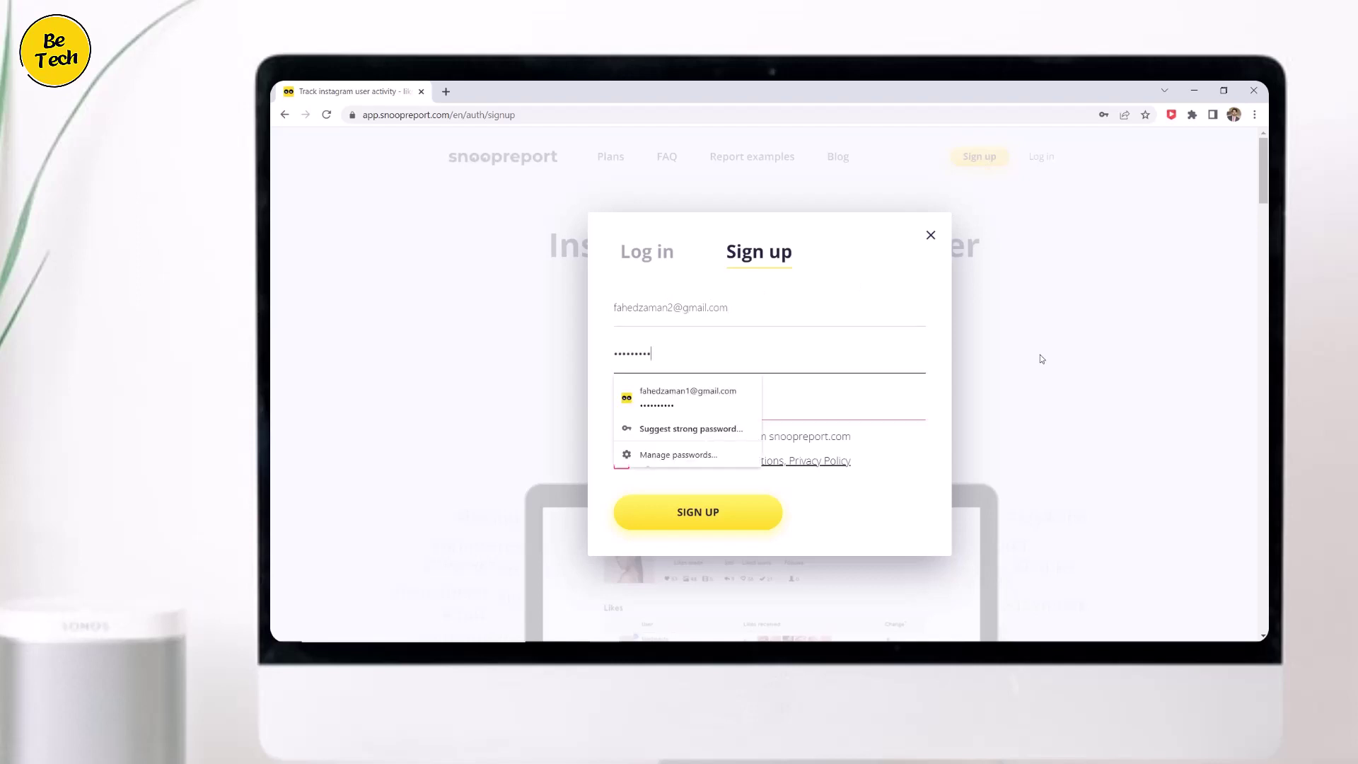
pyautogui.write('•')
pyautogui.press('Tab')
pyautogui.write('••••••••••')
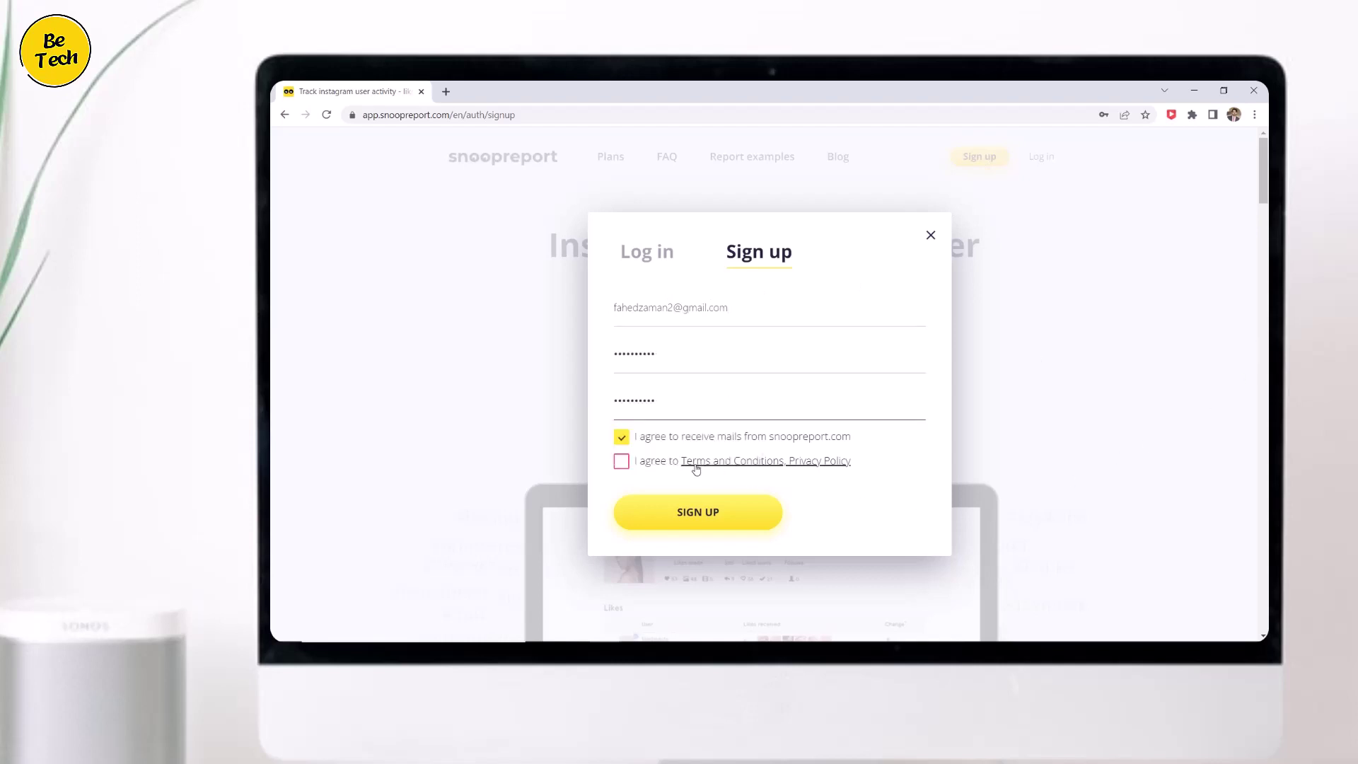
pyautogui.click(622, 462)
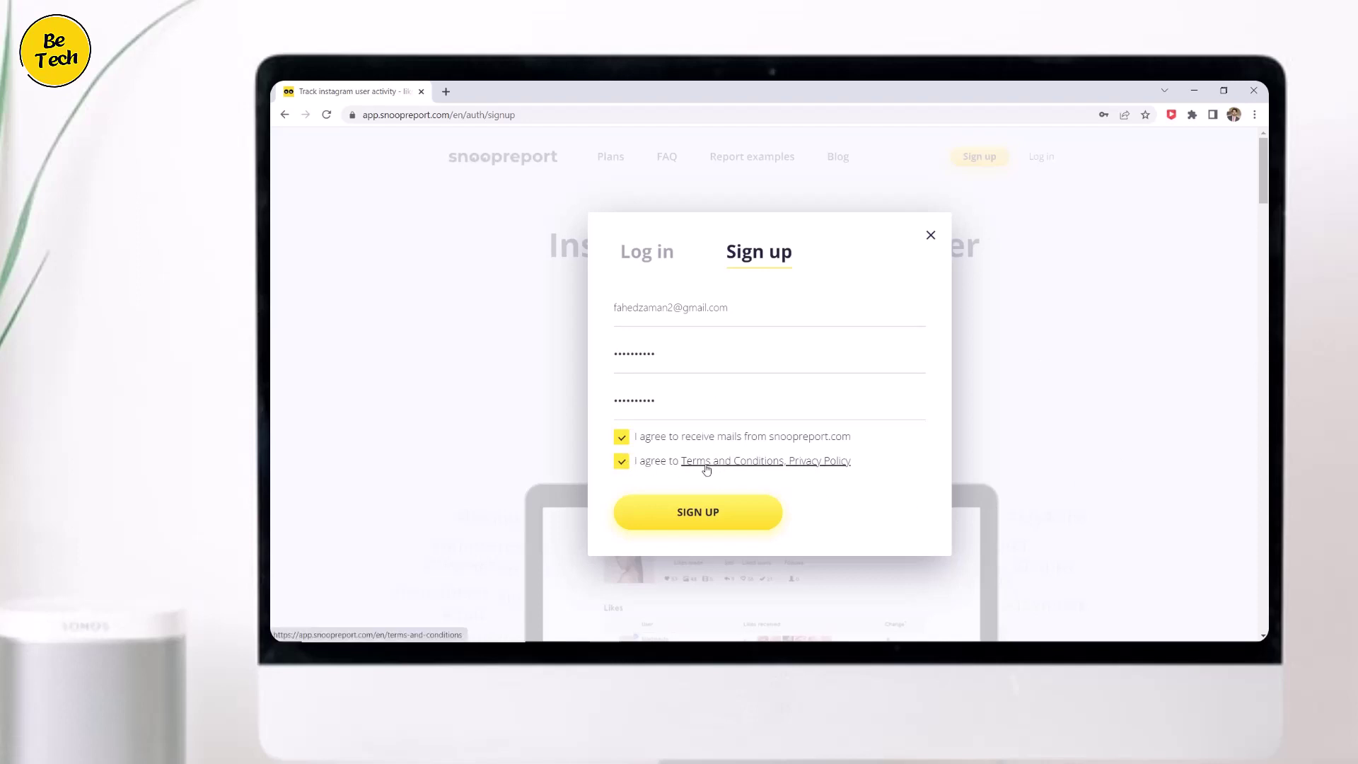
pyautogui.click(699, 508)
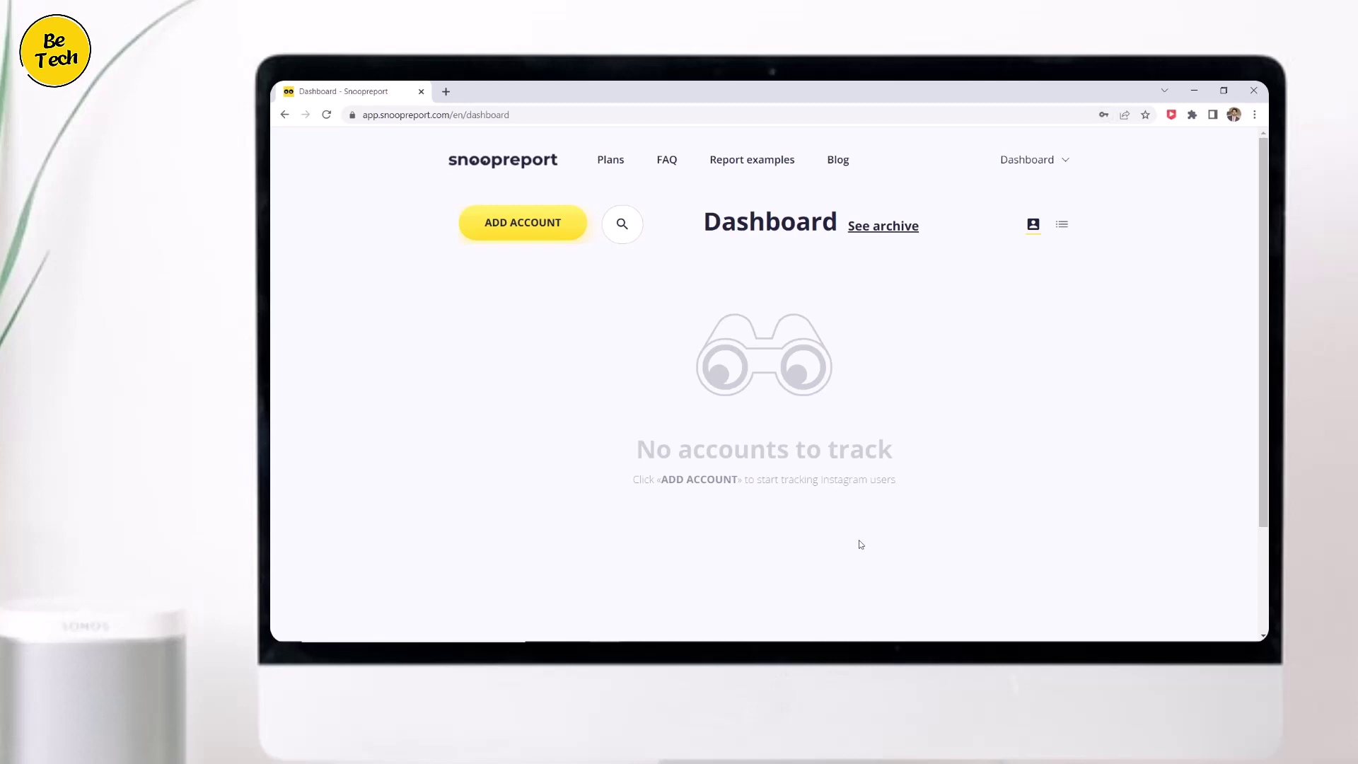
# Subscribe to the Small business plan at $14.99/mo from the subscription plans.
pyautogui.click(505, 230)
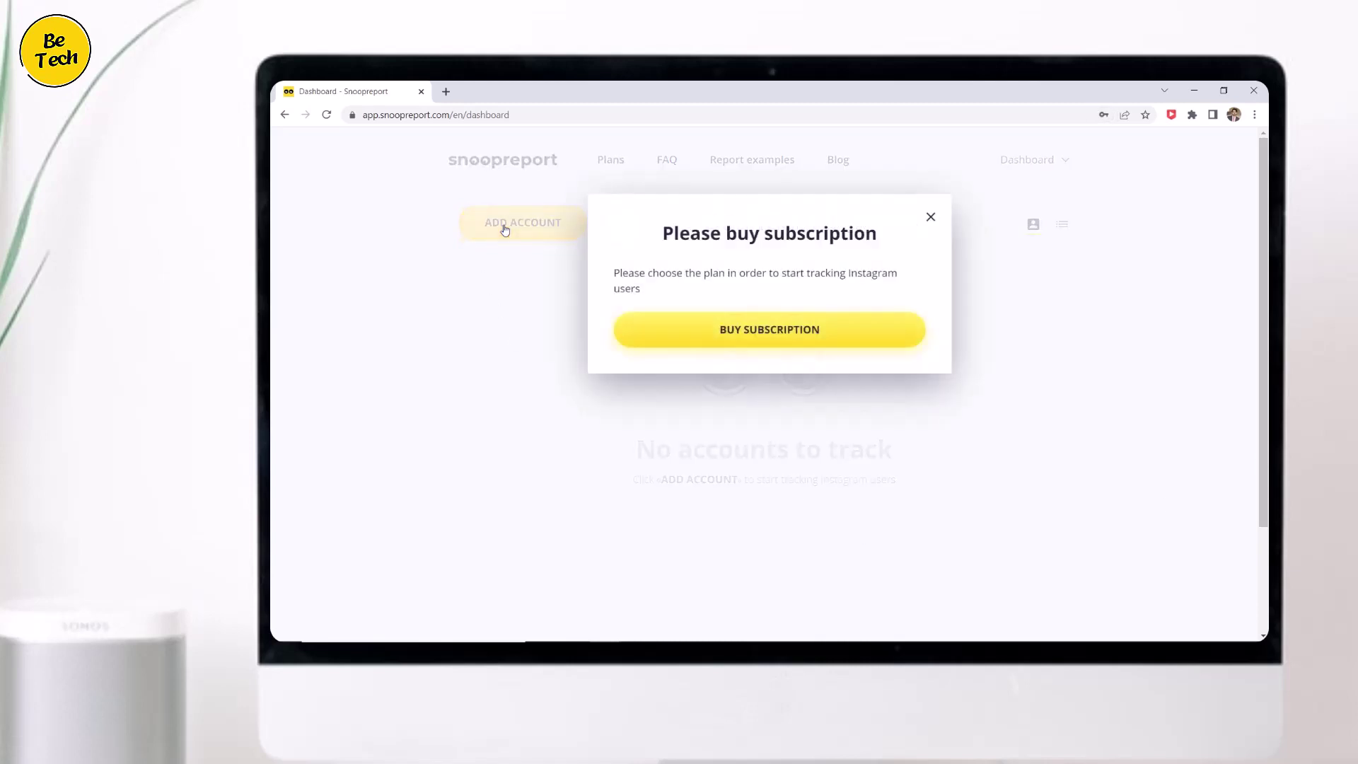
pyautogui.click(749, 338)
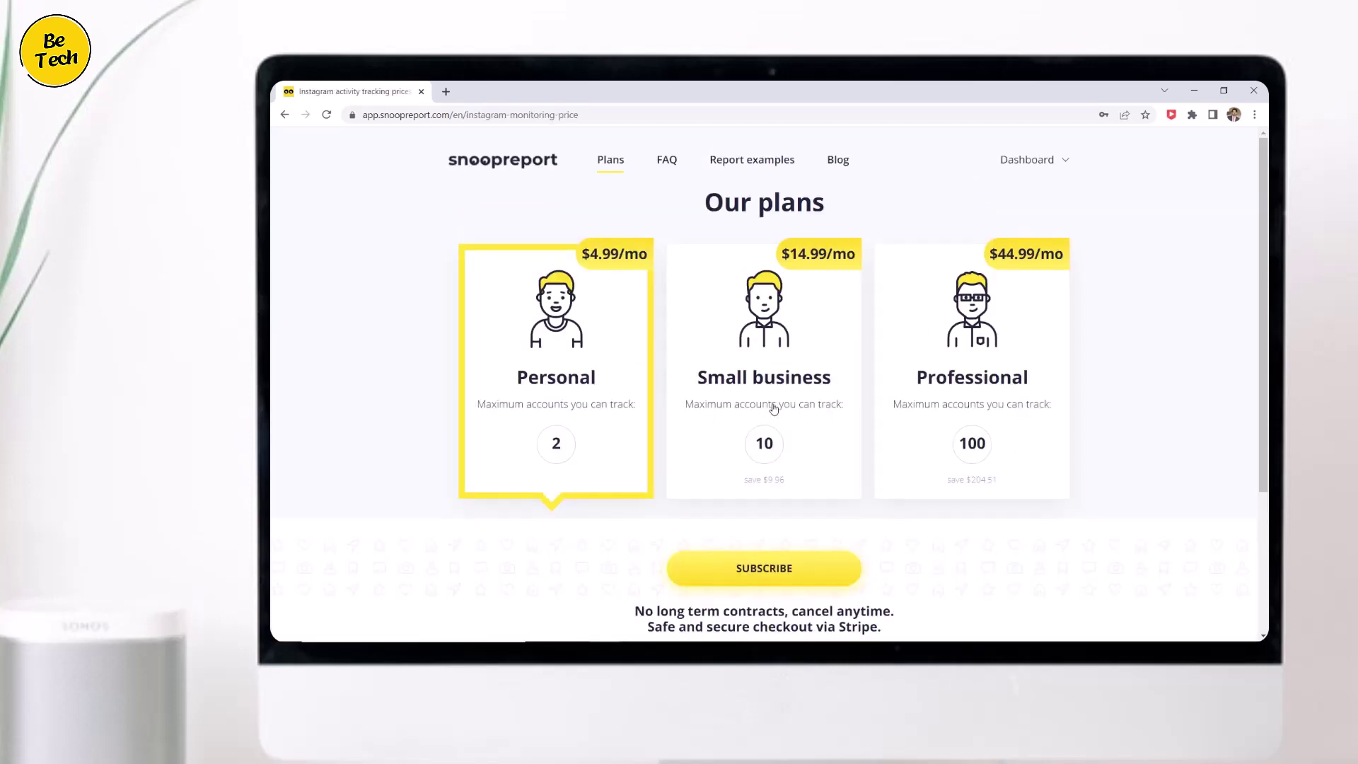
pyautogui.click(816, 409)
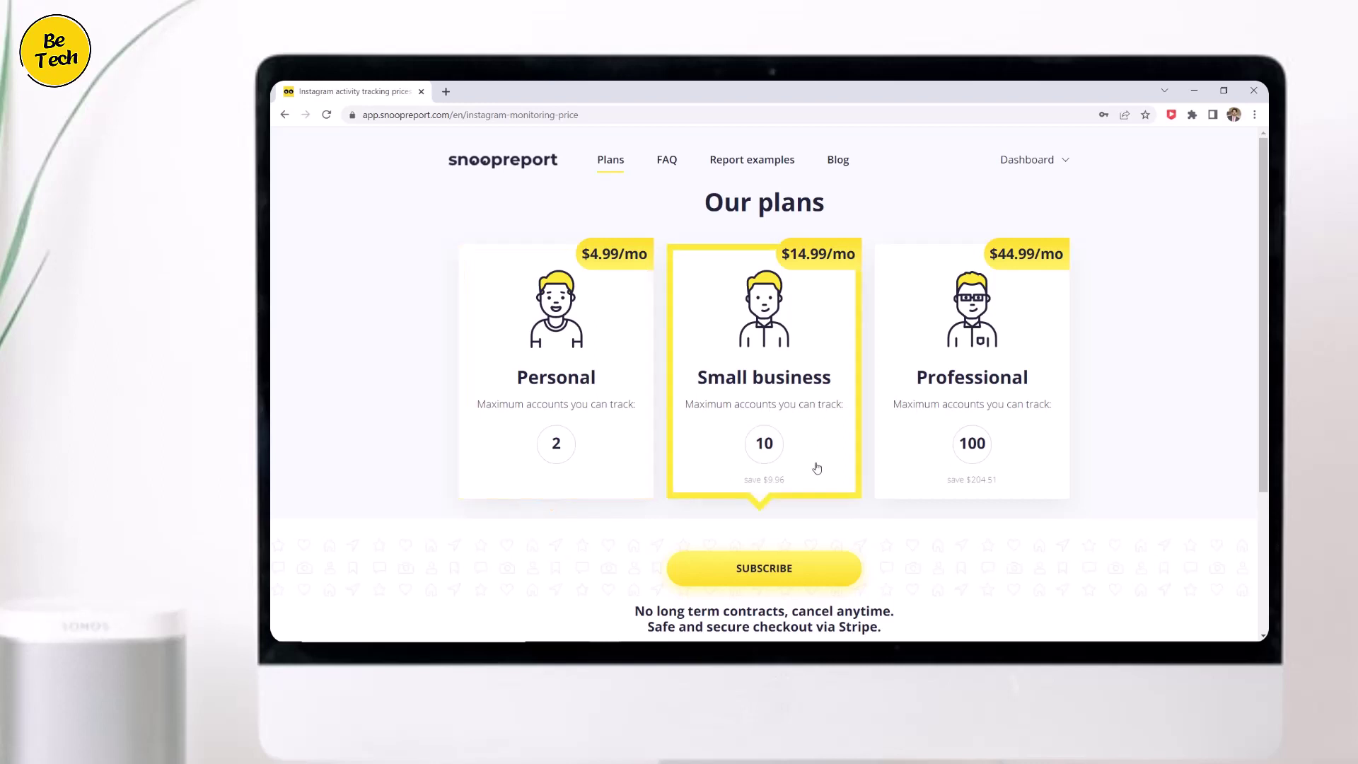
pyautogui.click(803, 568)
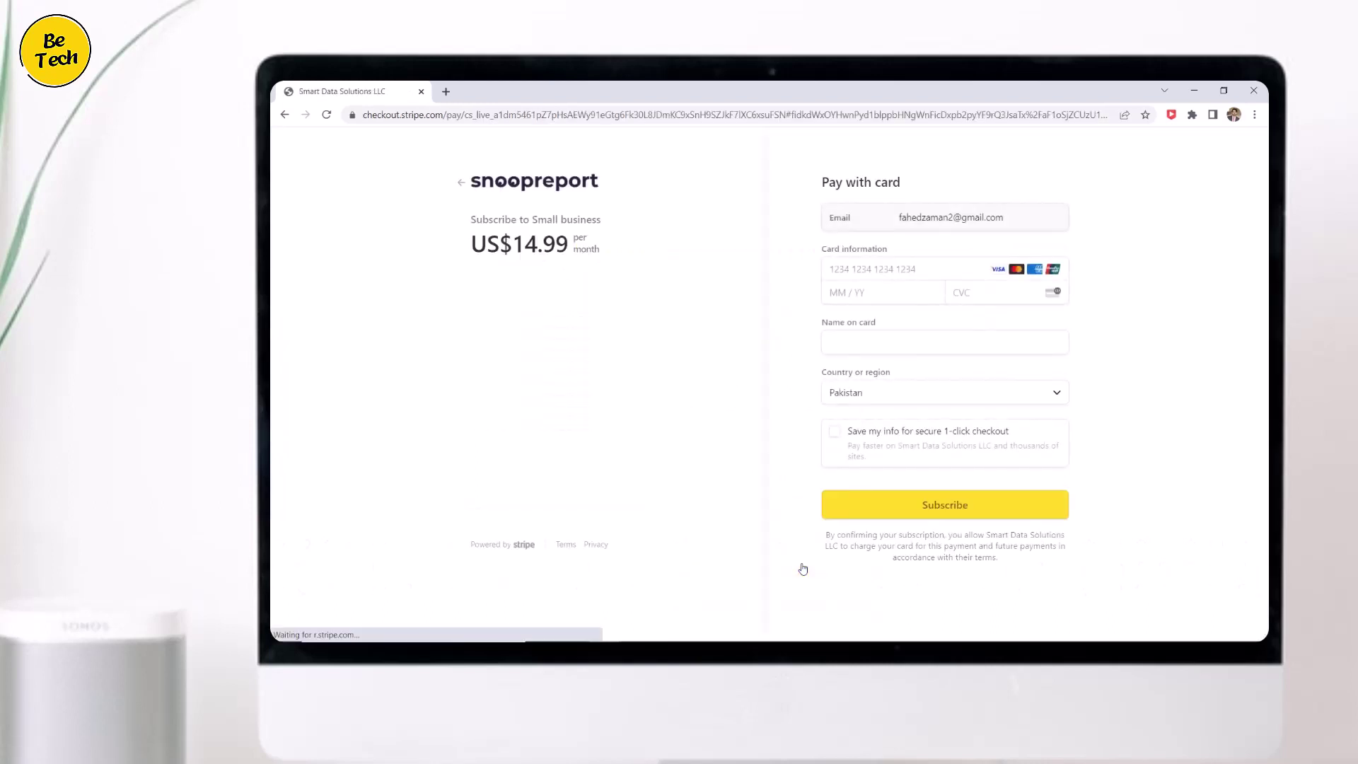
# Begin entering the card number on the Stripe checkout page.
pyautogui.click(863, 268)
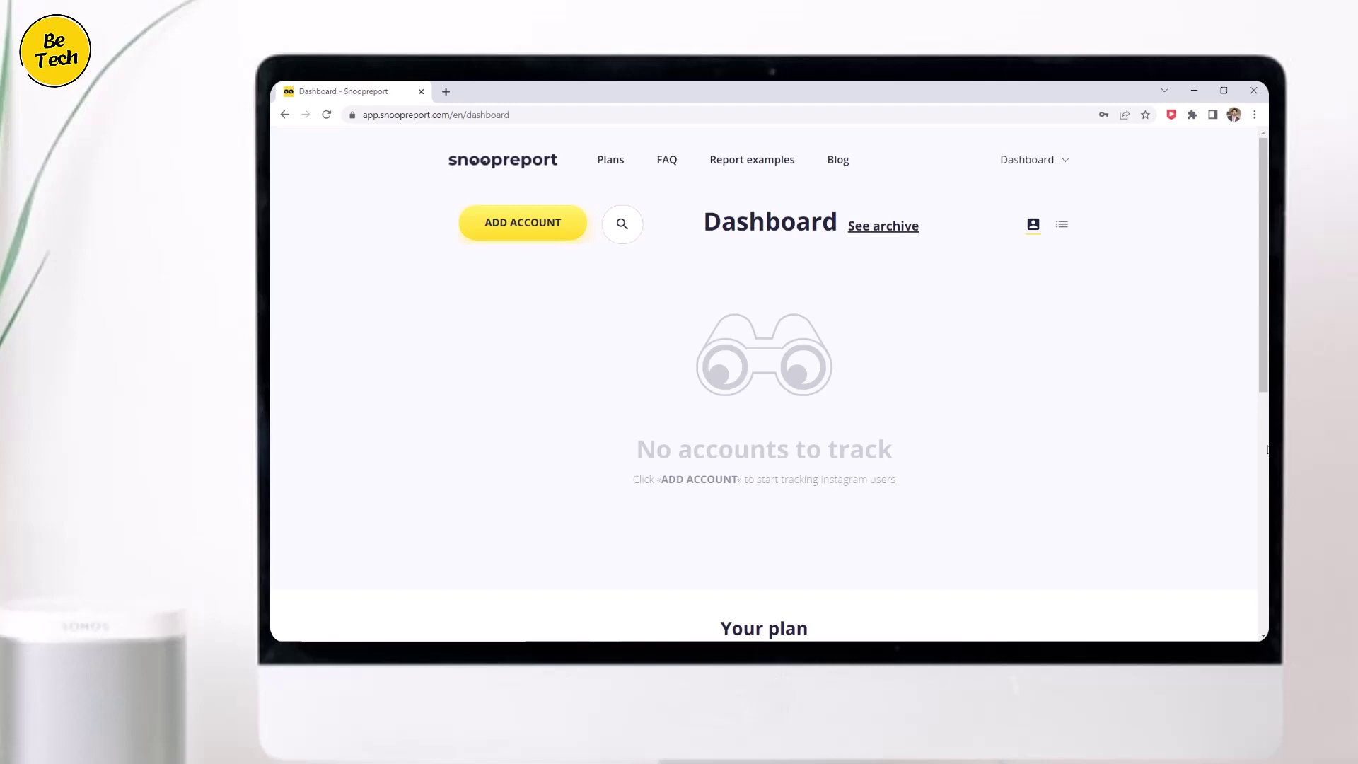
# Look up the Instagram username and add the found account to tracking.
pyautogui.click(522, 237)
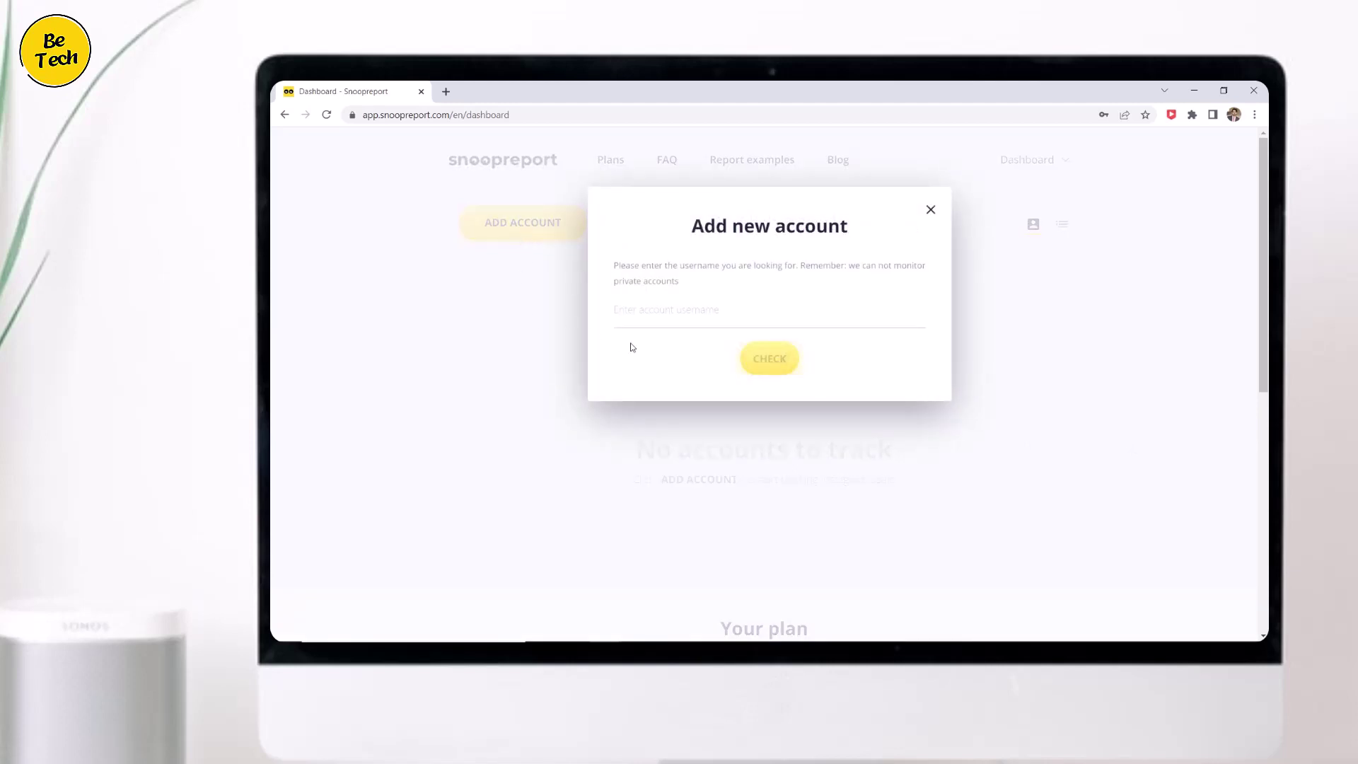
pyautogui.click(667, 311)
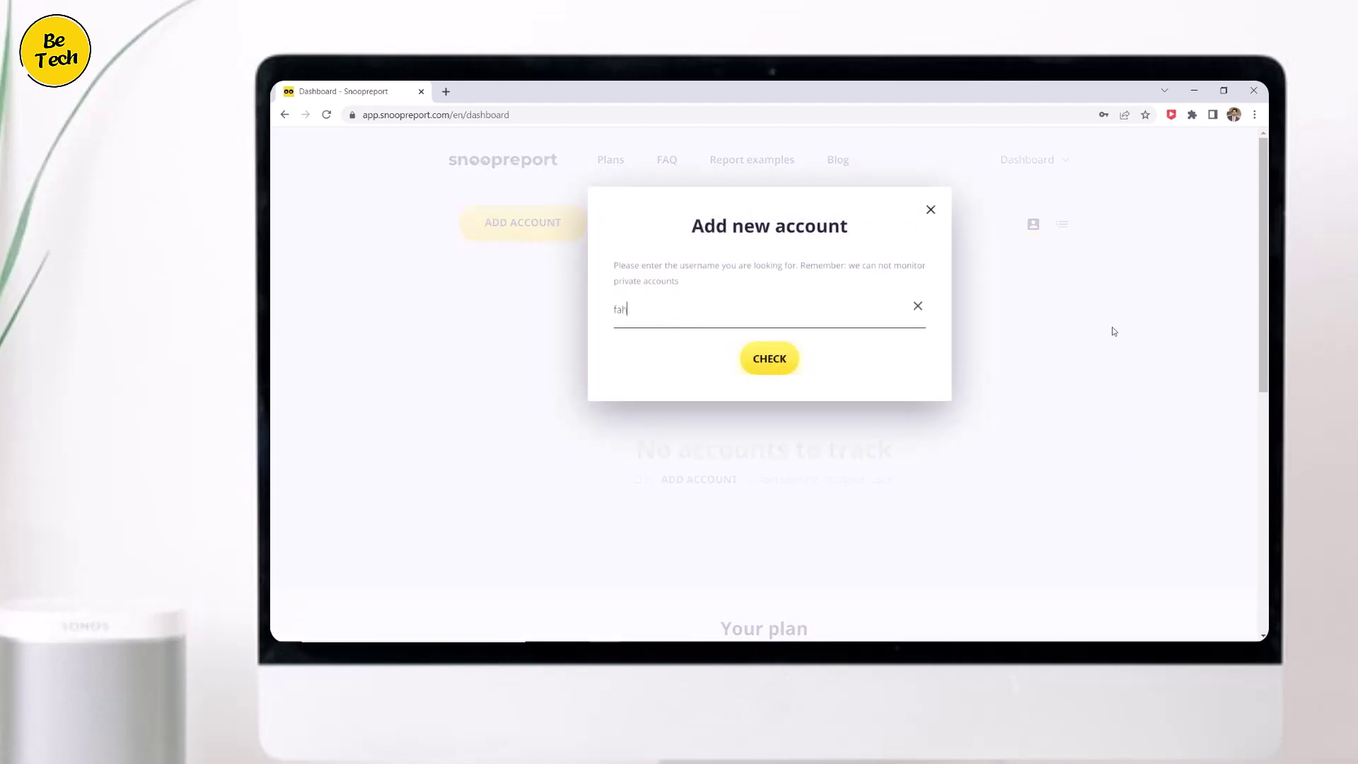
pyautogui.click(764, 360)
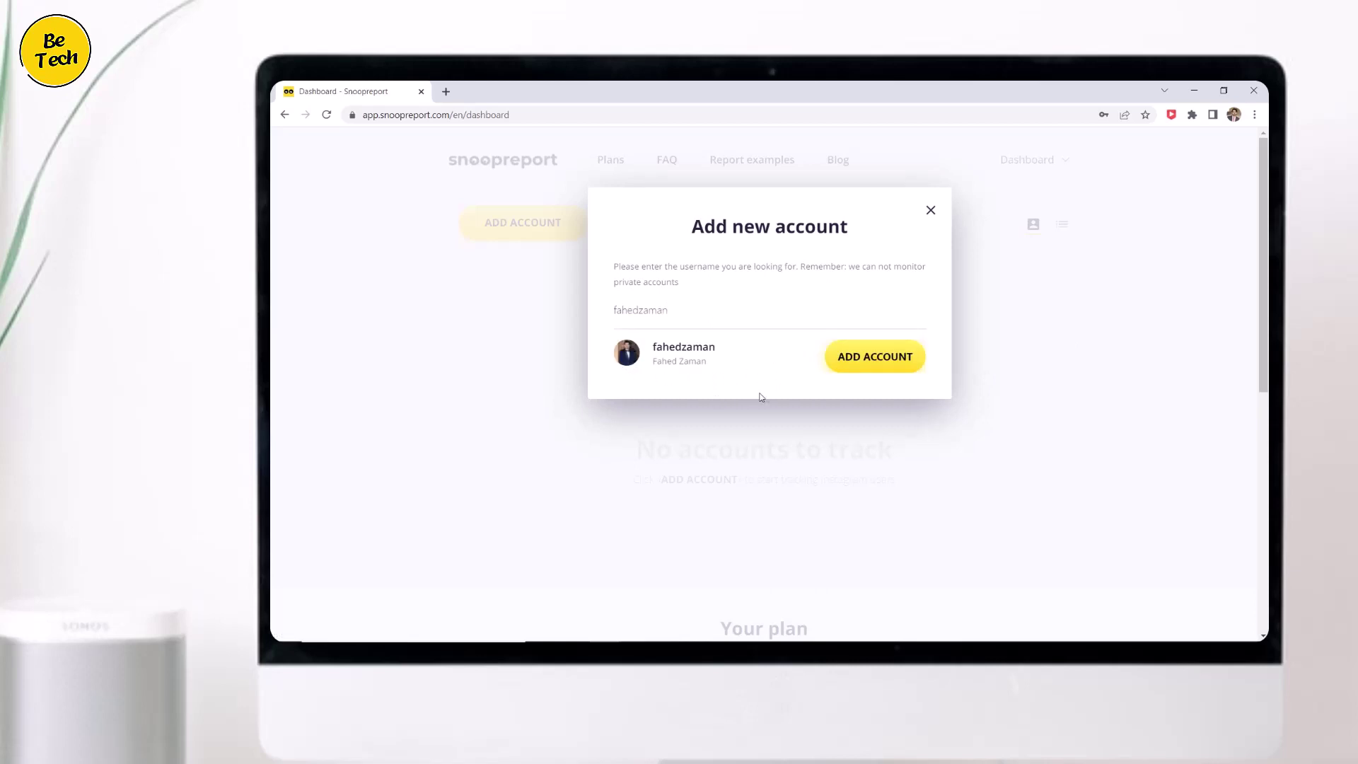
pyautogui.click(877, 366)
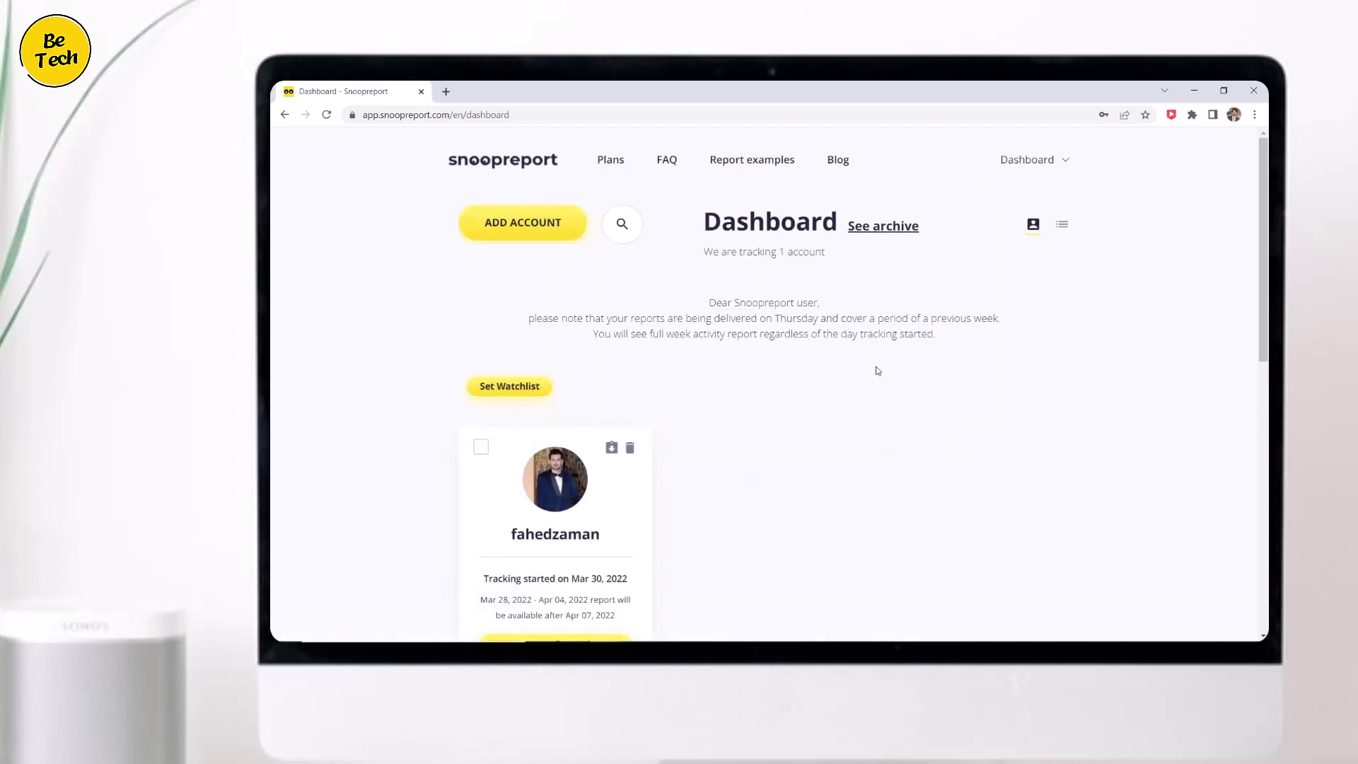
# Open the tracked account's activity report for the week Mar 28 – Apr 04, 2022.
pyautogui.scroll(-2, 877, 375)
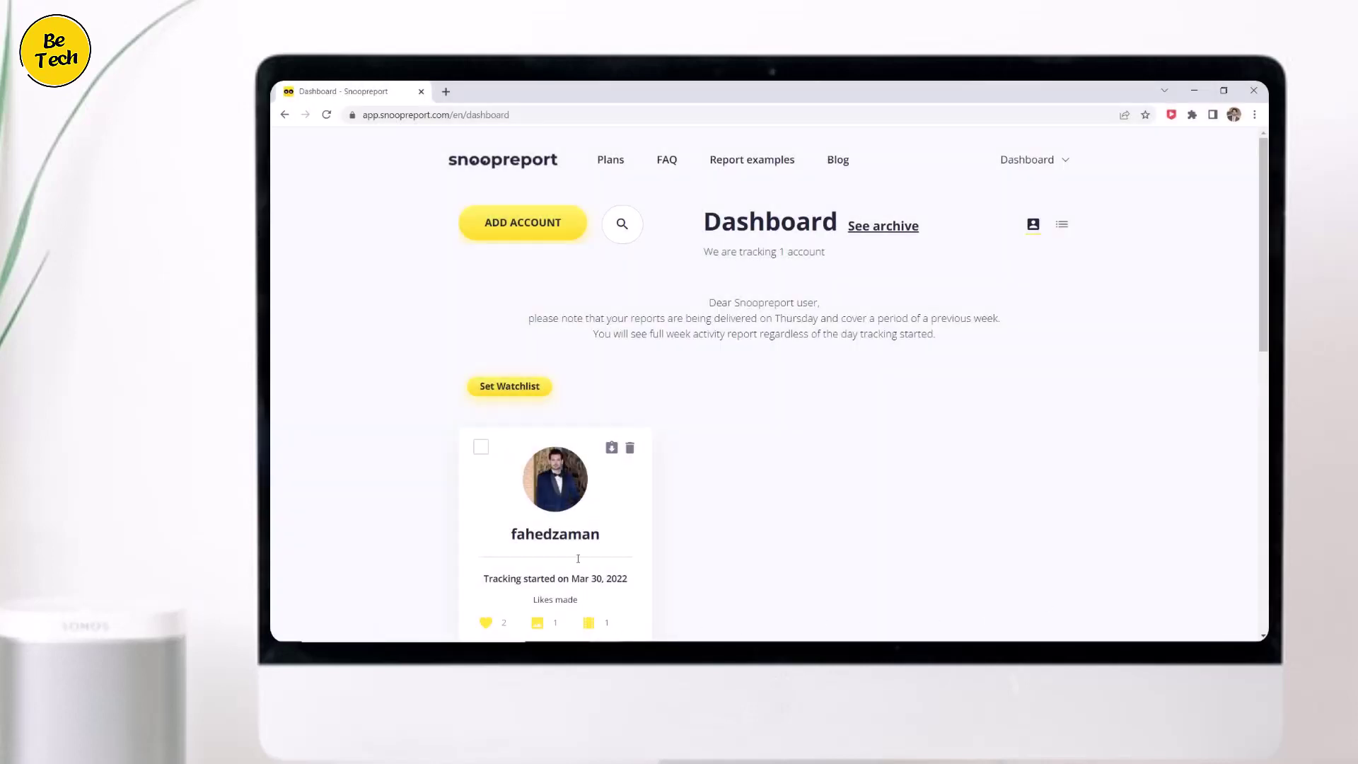
pyautogui.scroll(-2, 553, 520)
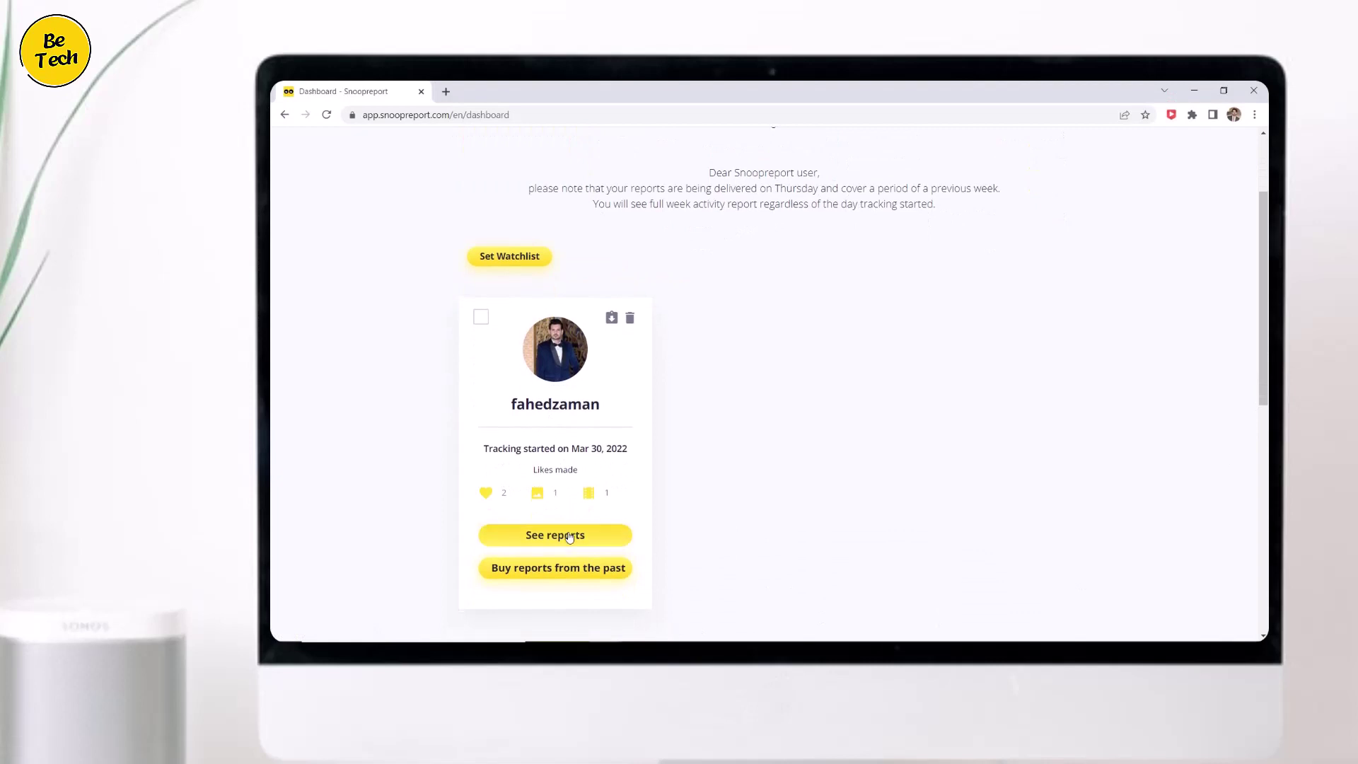
pyautogui.click(569, 538)
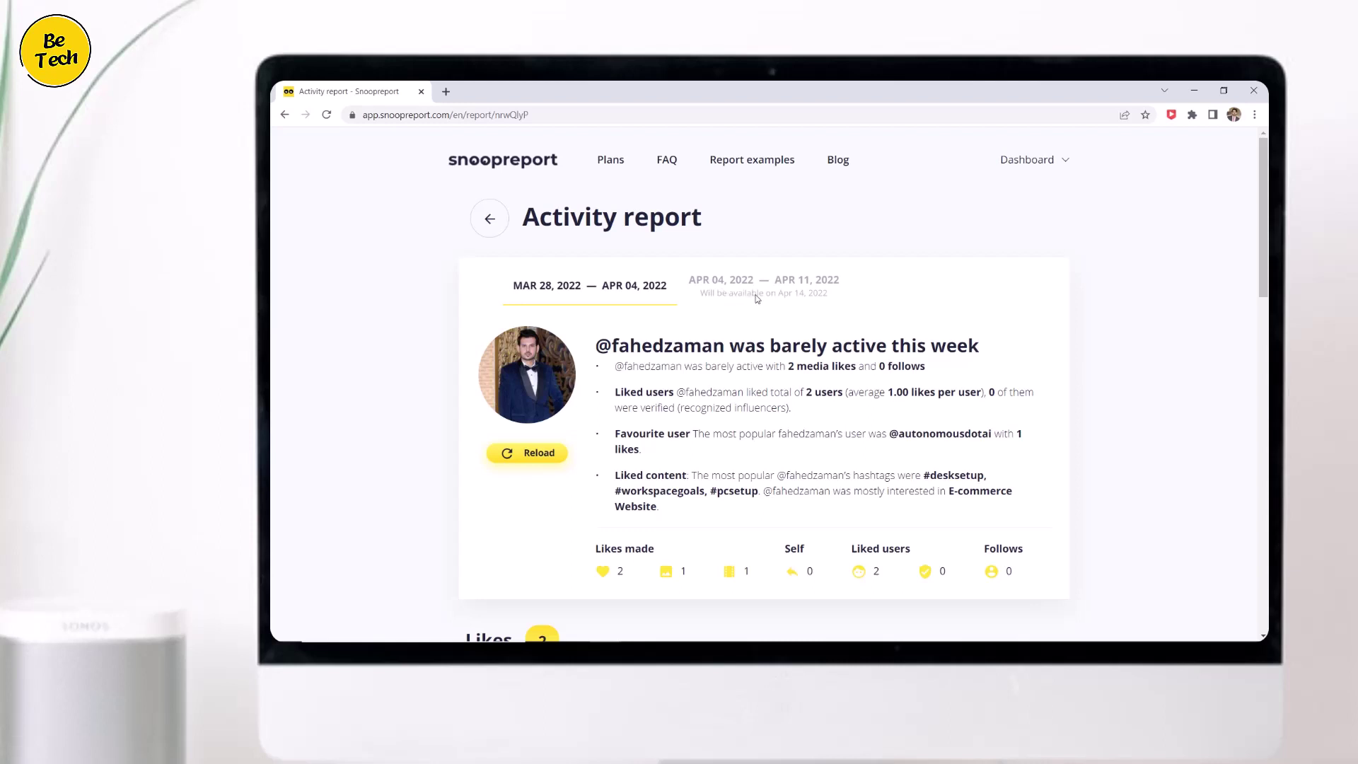
pyautogui.scroll(-5, 759, 297)
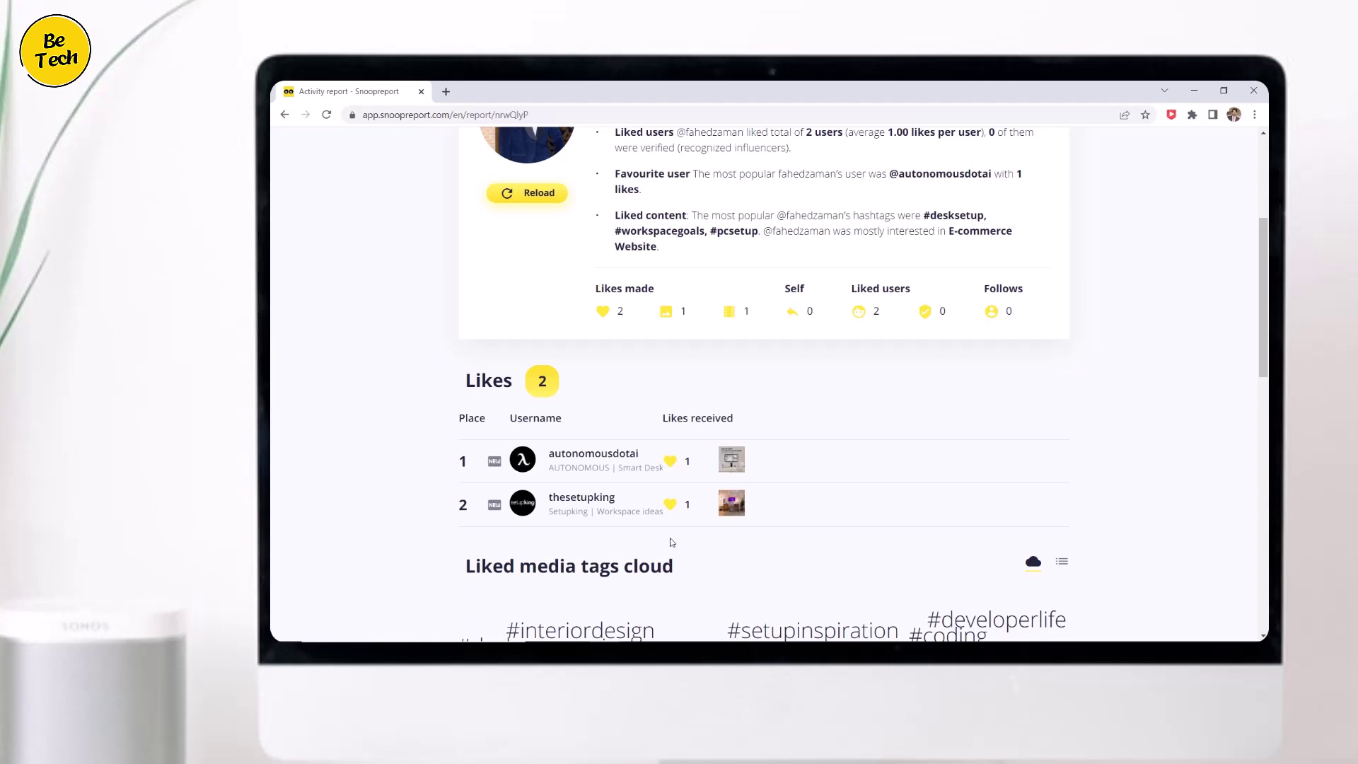
pyautogui.scroll(-4, 671, 542)
pyautogui.scroll(-1, 672, 544)
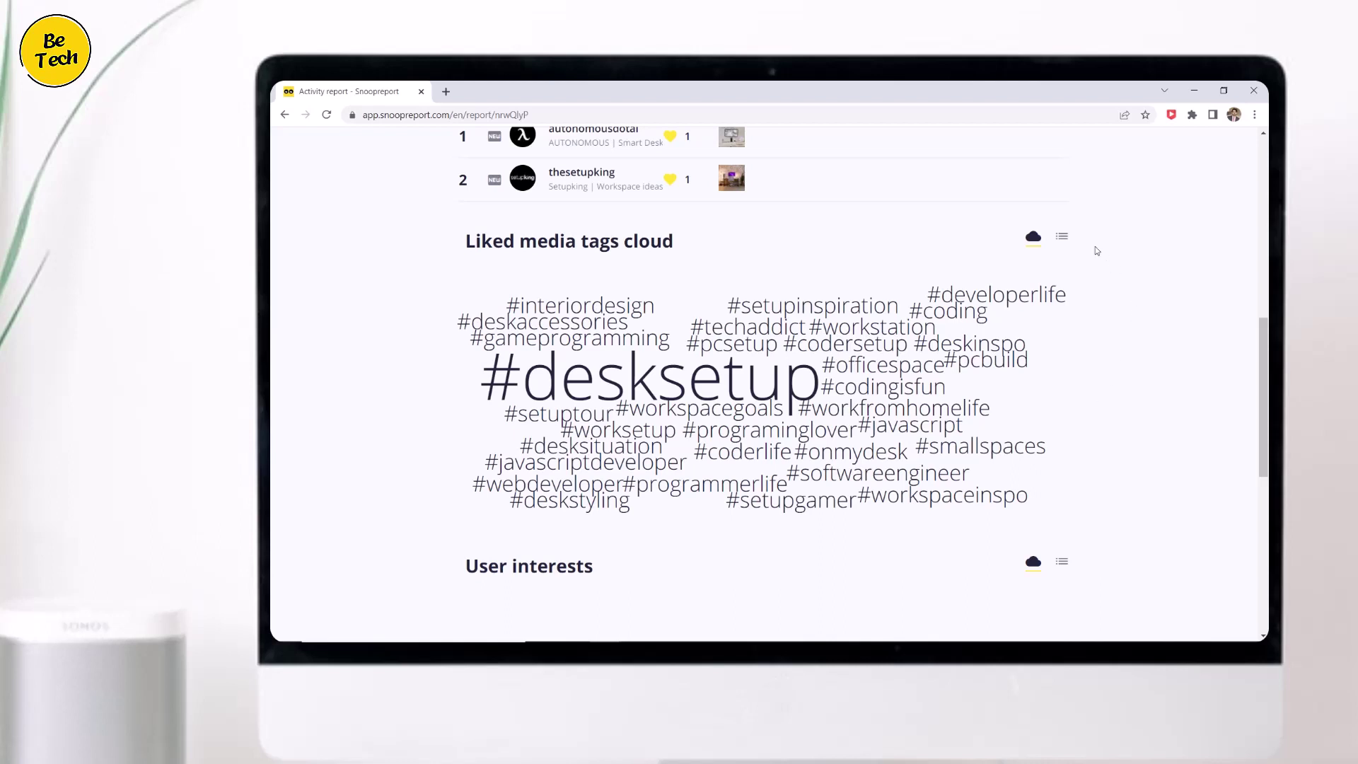
# Show liked media tags as a ranked list, then scroll down to user interests and CSV download.
pyautogui.click(1064, 240)
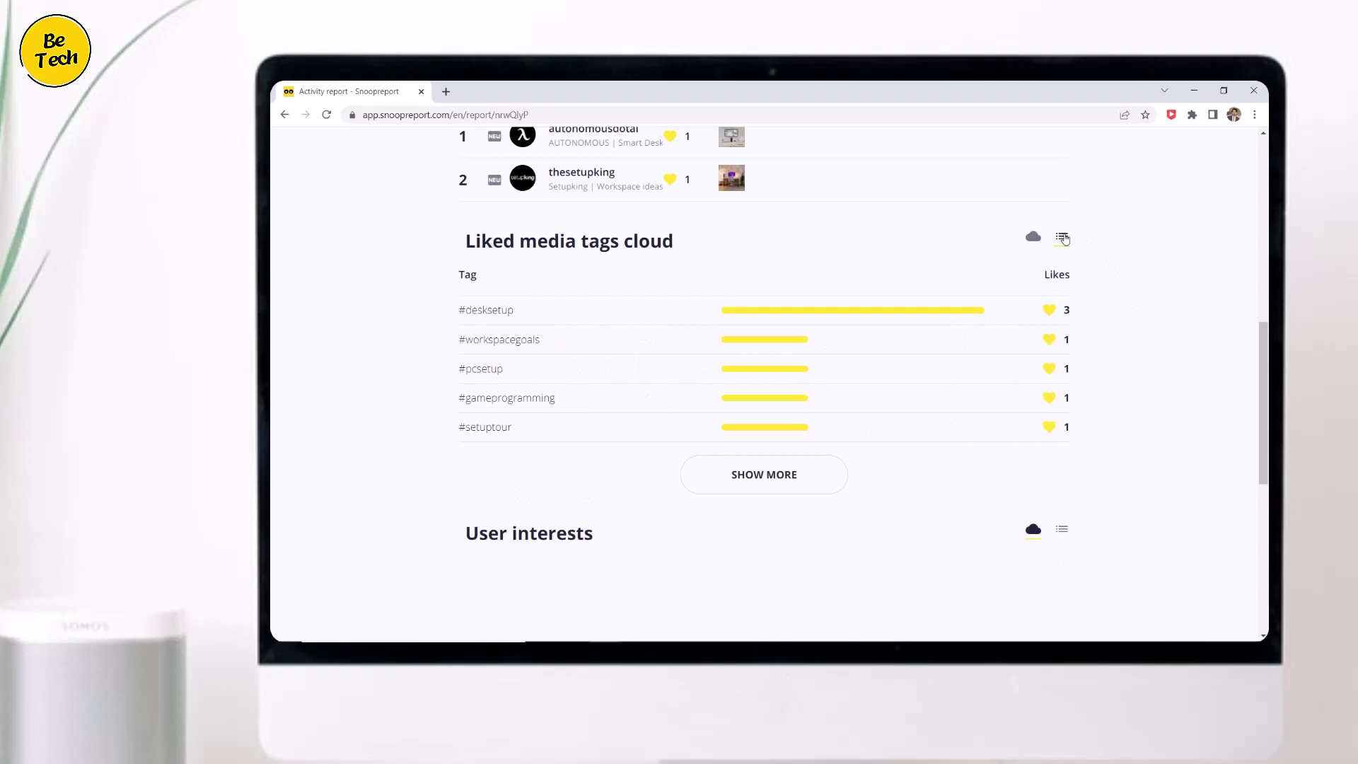
pyautogui.scroll(-3, 1090, 375)
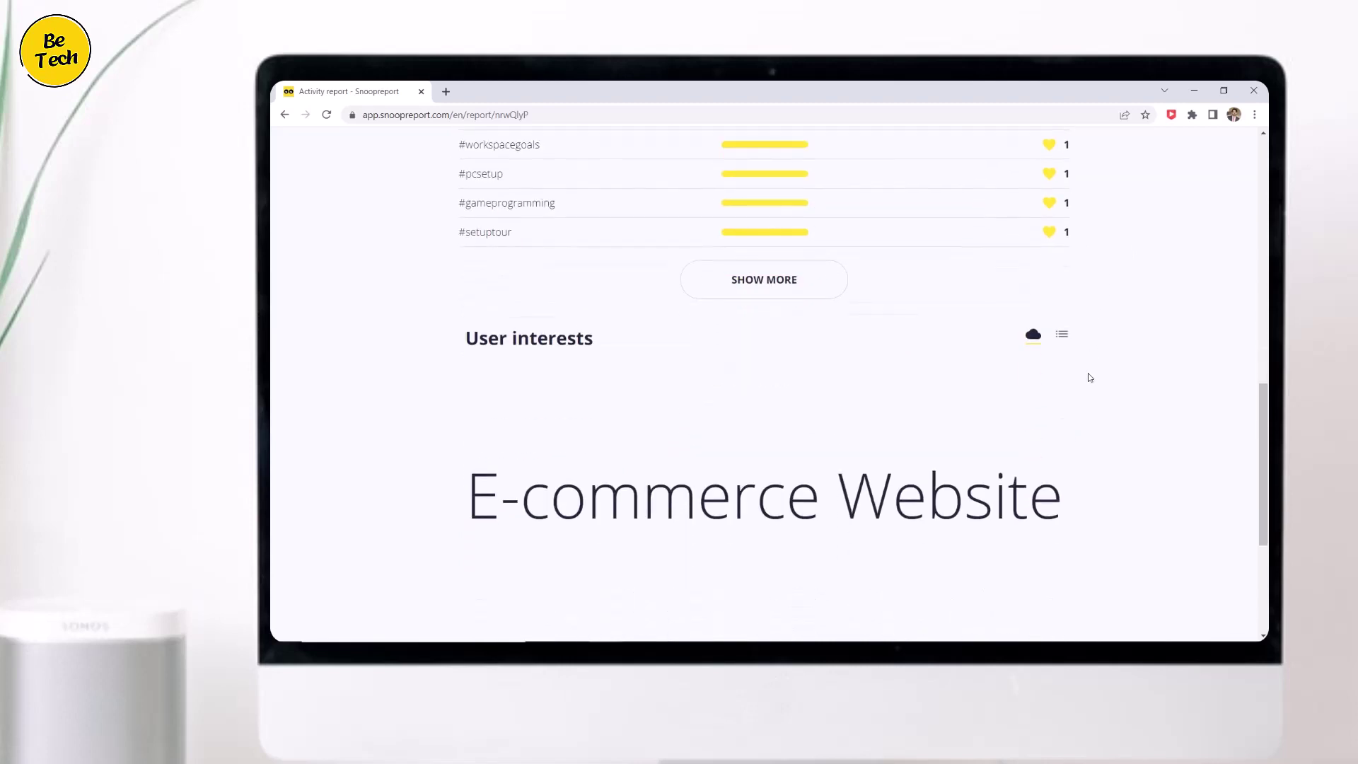
pyautogui.scroll(-1, 1075, 375)
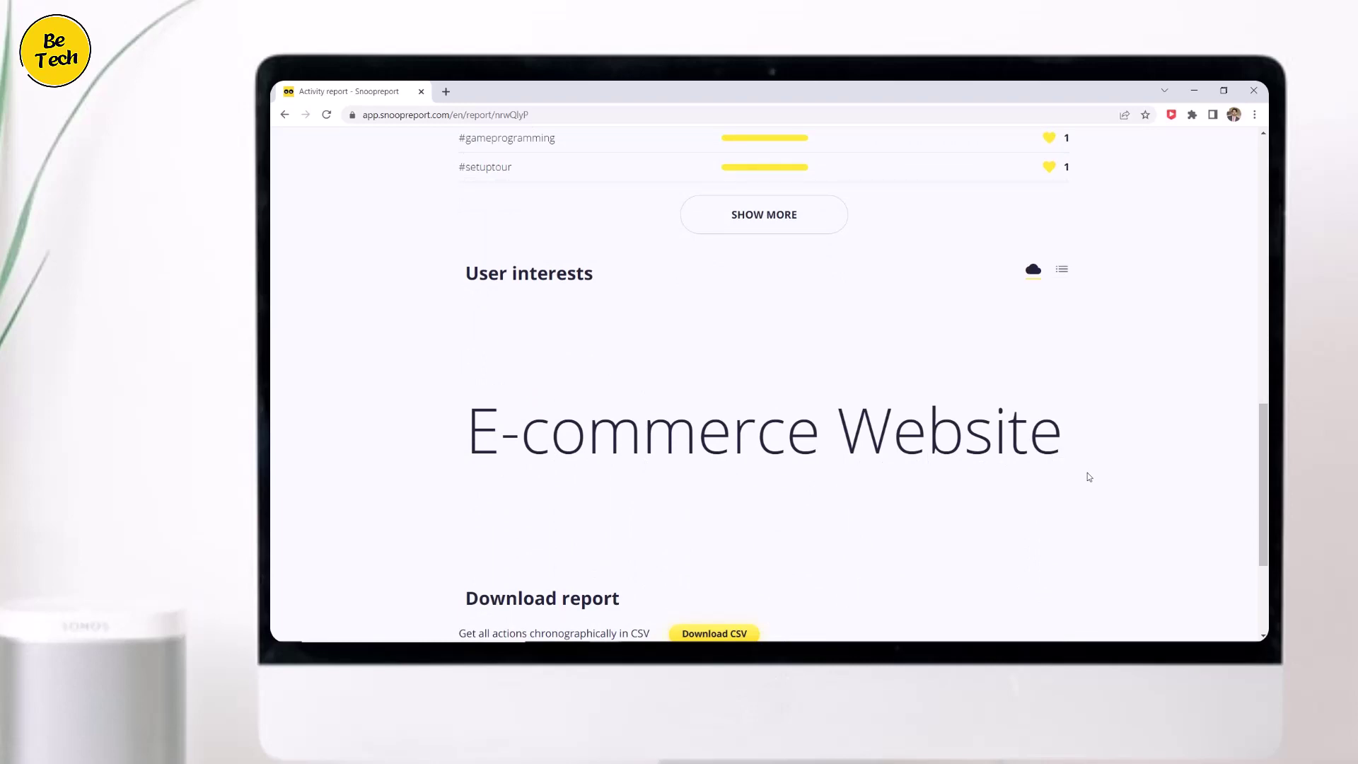
pyautogui.scroll(-2, 1088, 474)
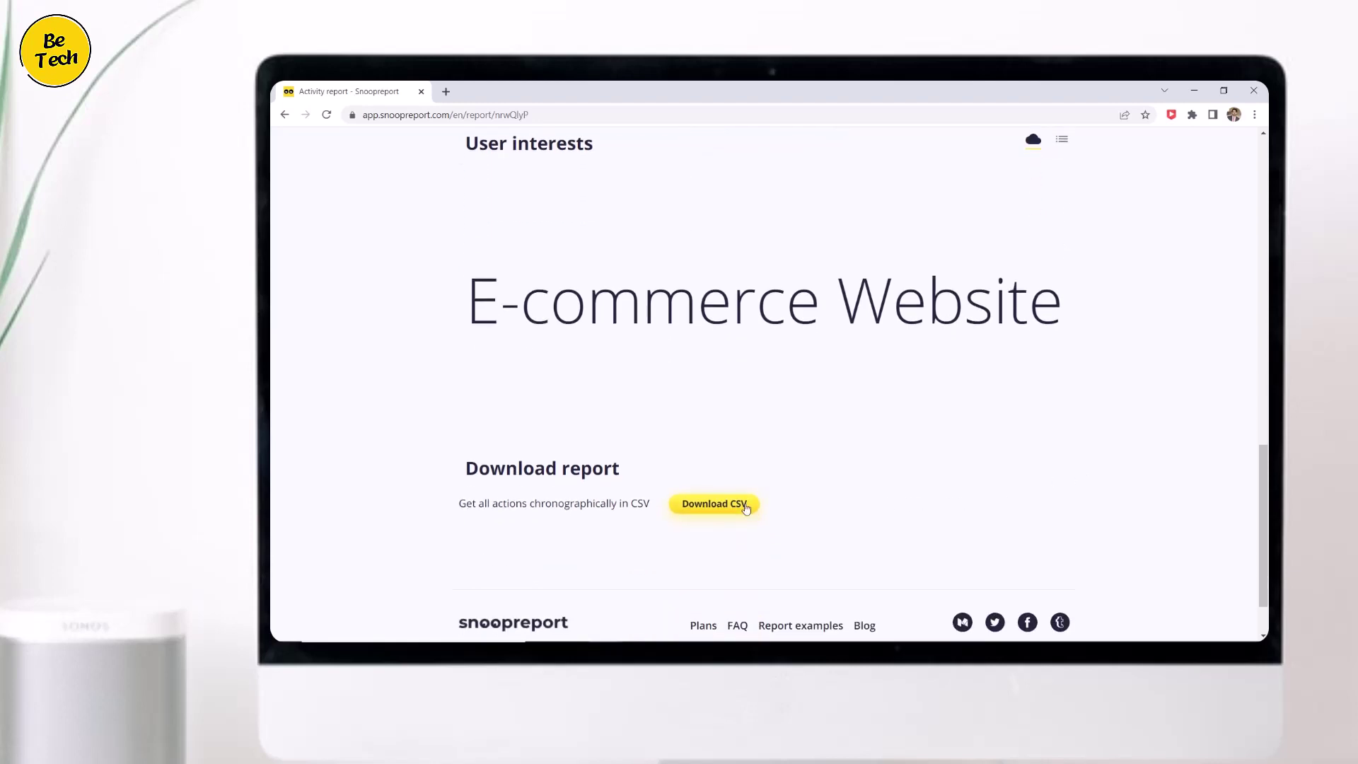